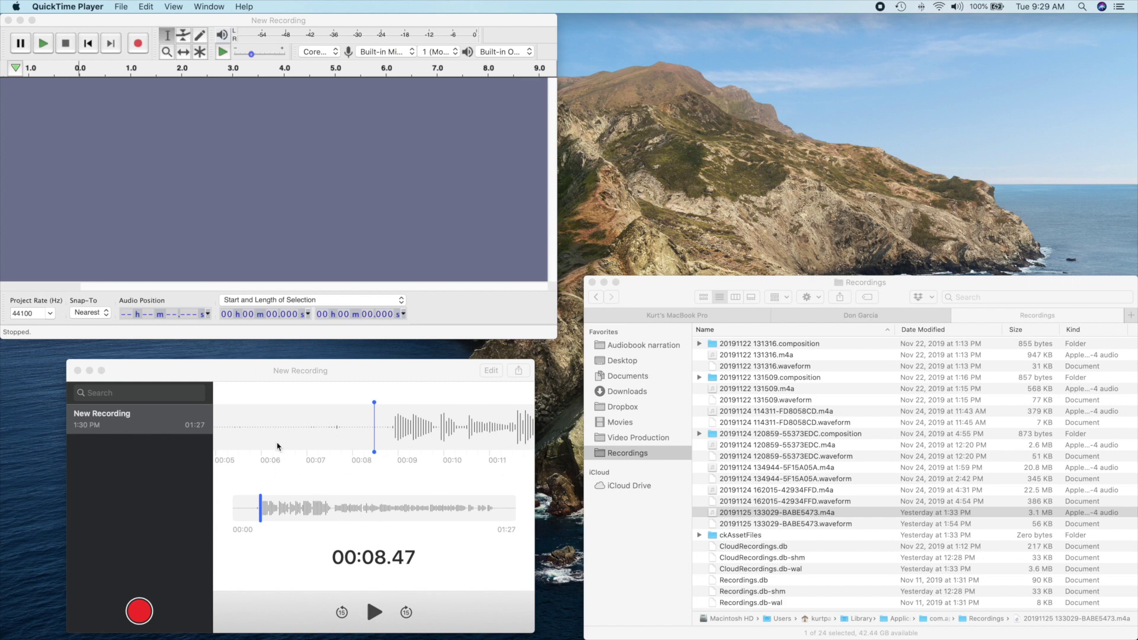
- Pause the New Recording memo at 00:11.80 and try dragging it into Audacity's track area
click(94, 425)
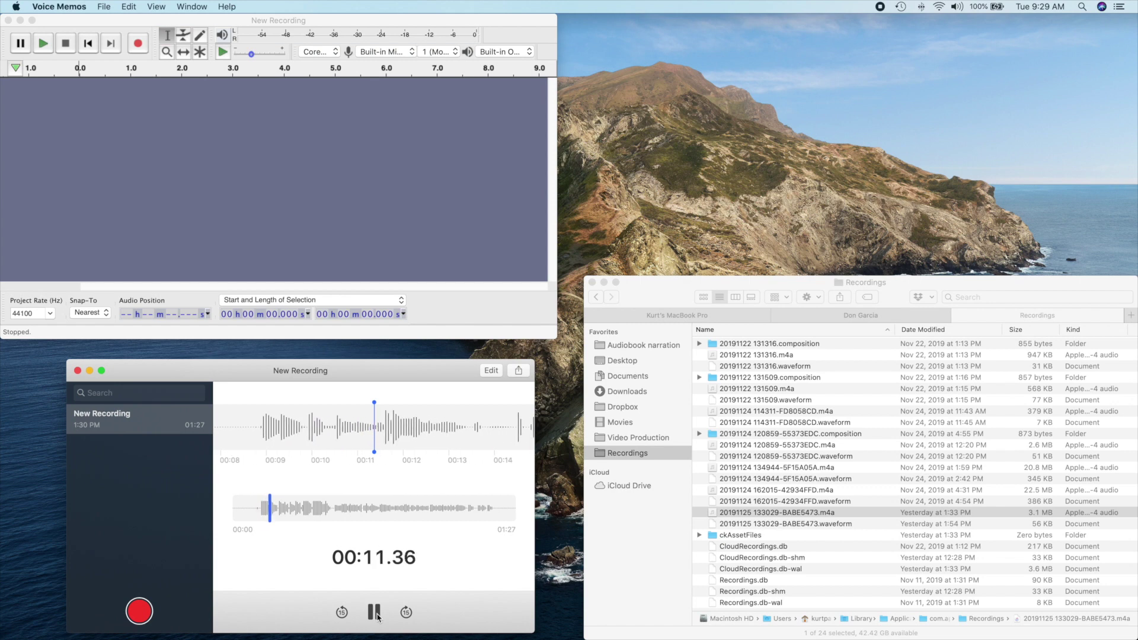
click(376, 614)
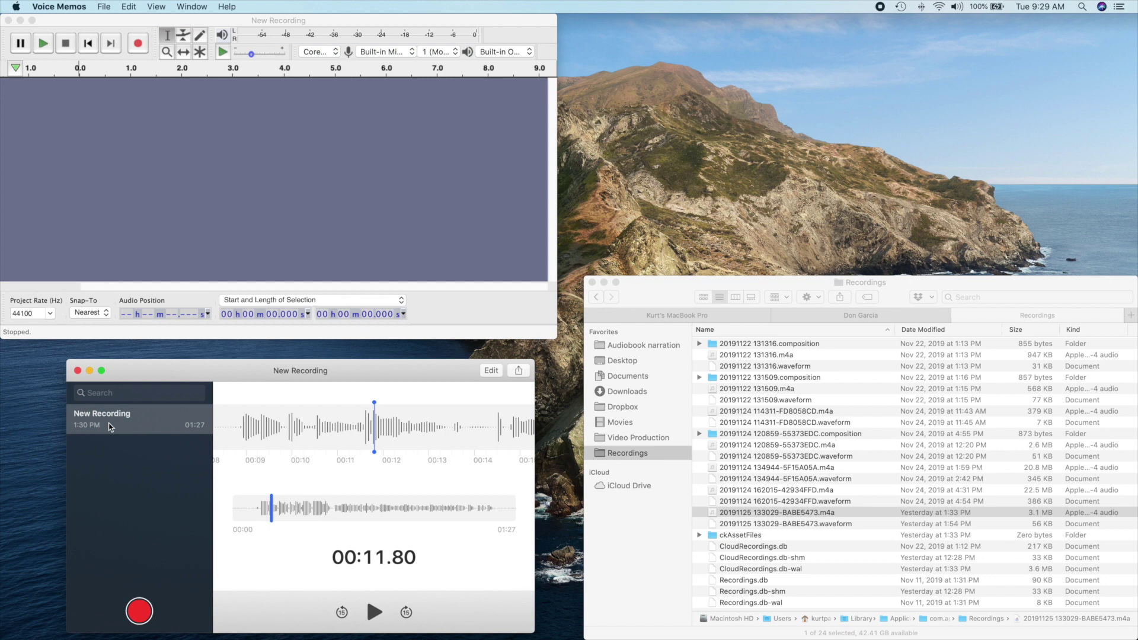
drag(109, 427, 167, 238)
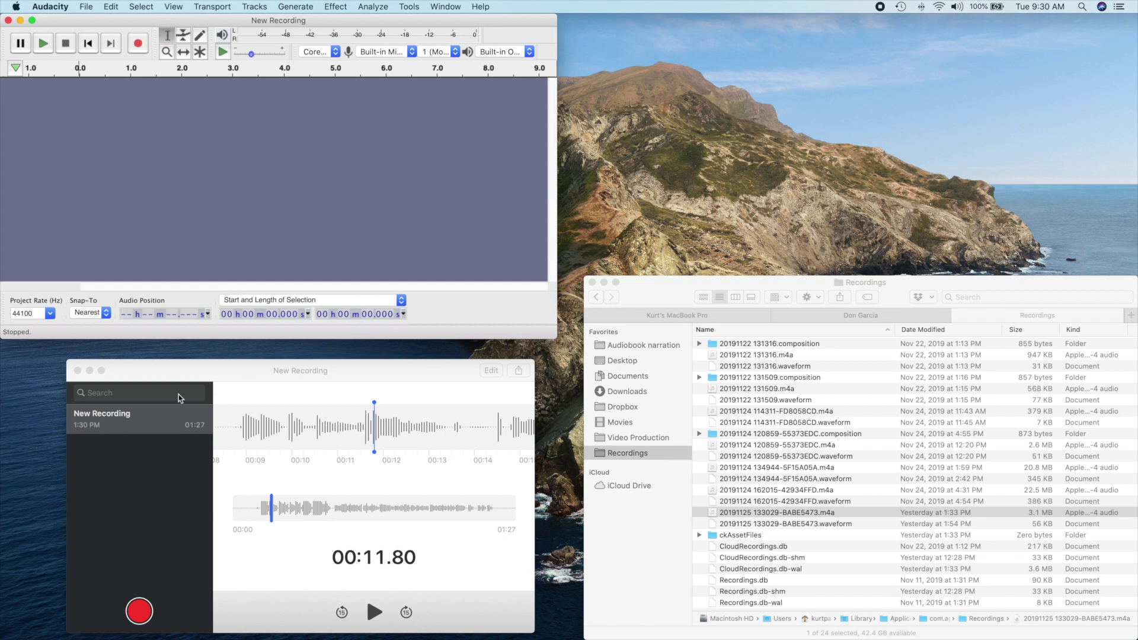
click(182, 373)
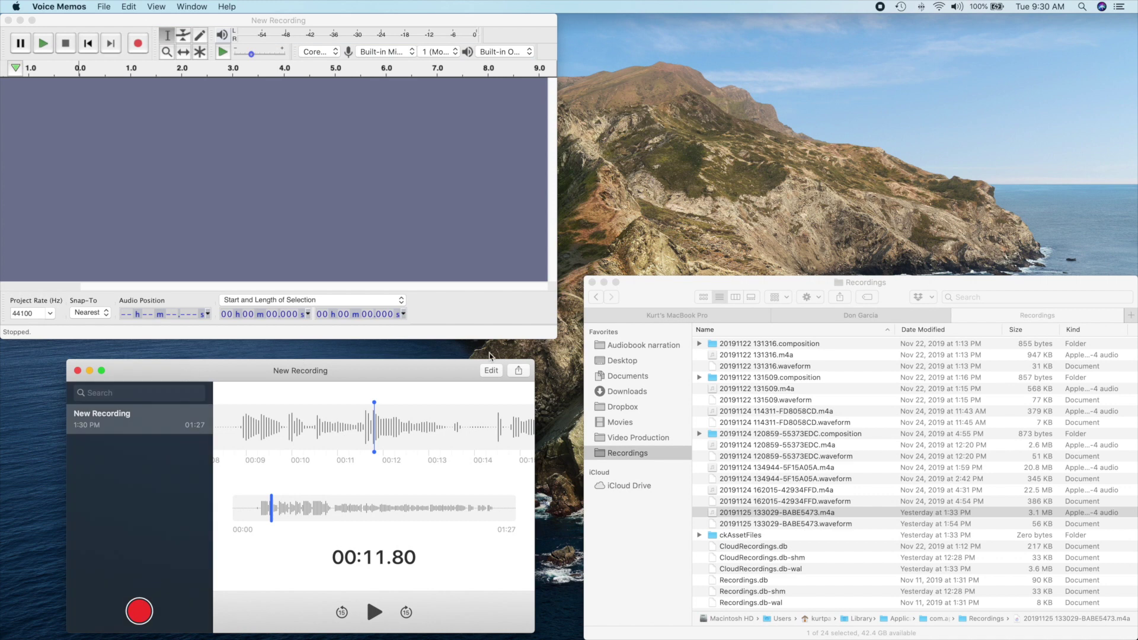
click(655, 289)
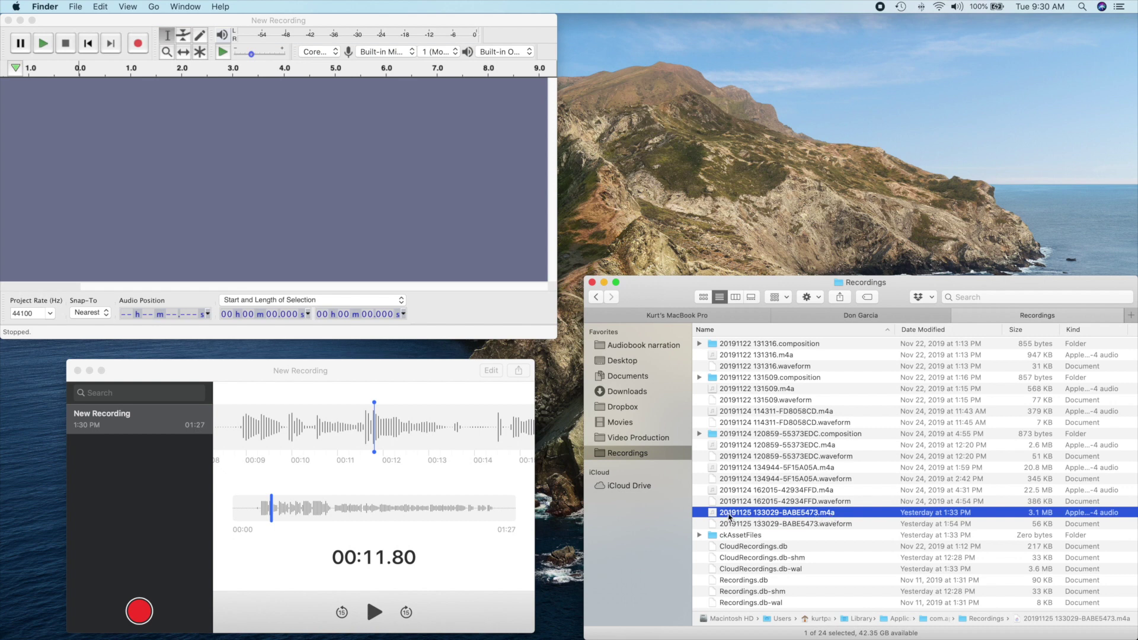
drag(730, 517, 339, 144)
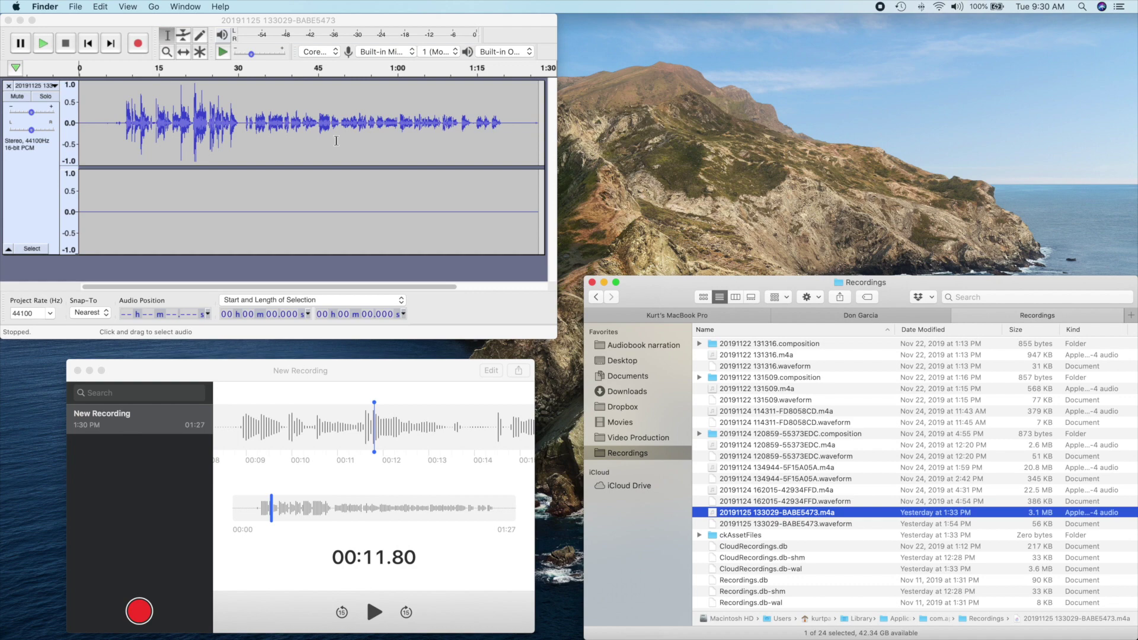
click(124, 123)
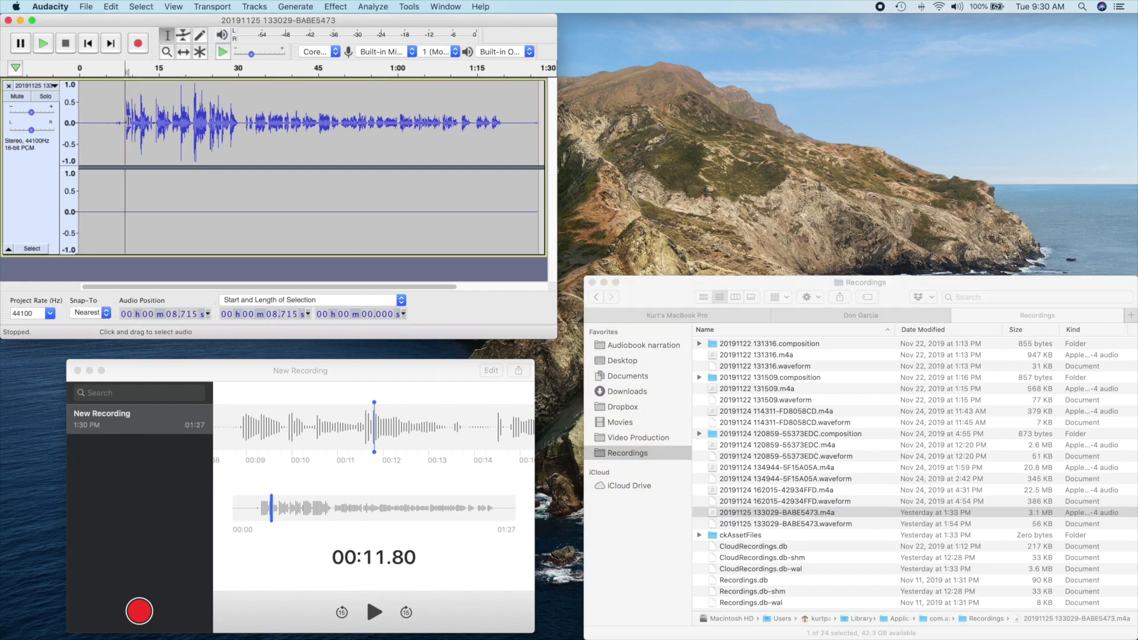
key(space)
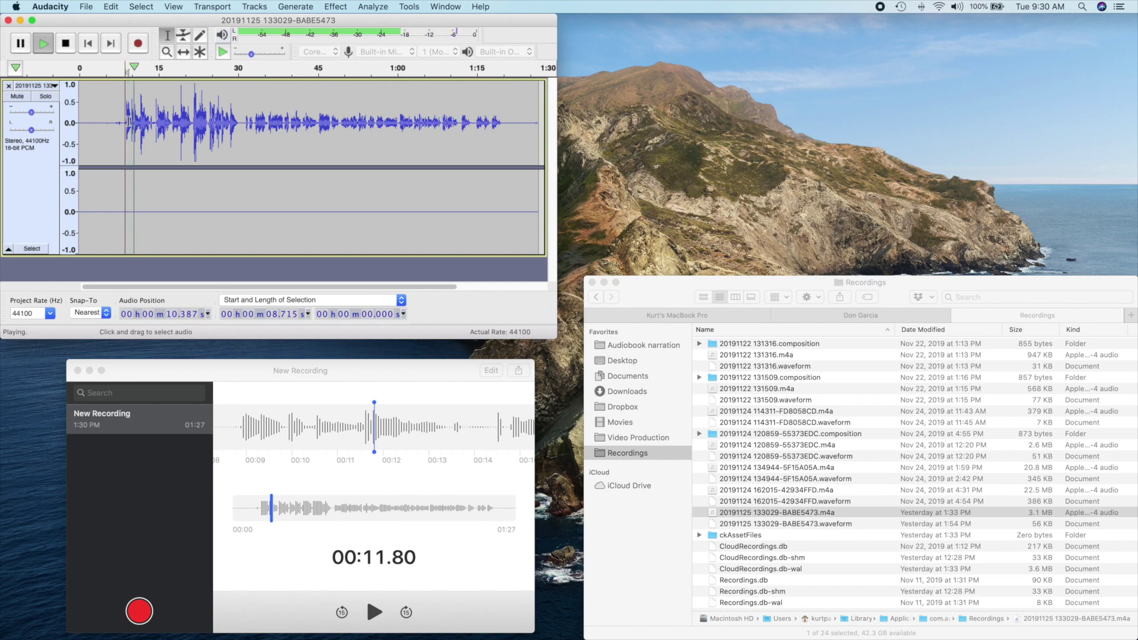
key(space)
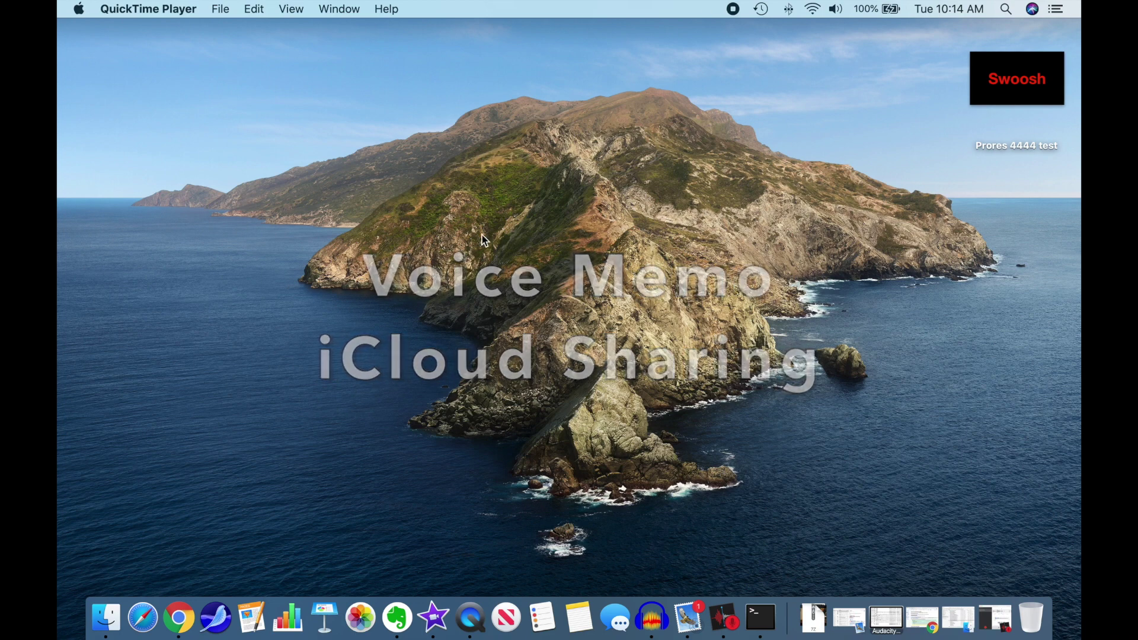
- Go to System Preferences > Apple ID > iCloud and show the iCloud Drive Options app list
click(78, 11)
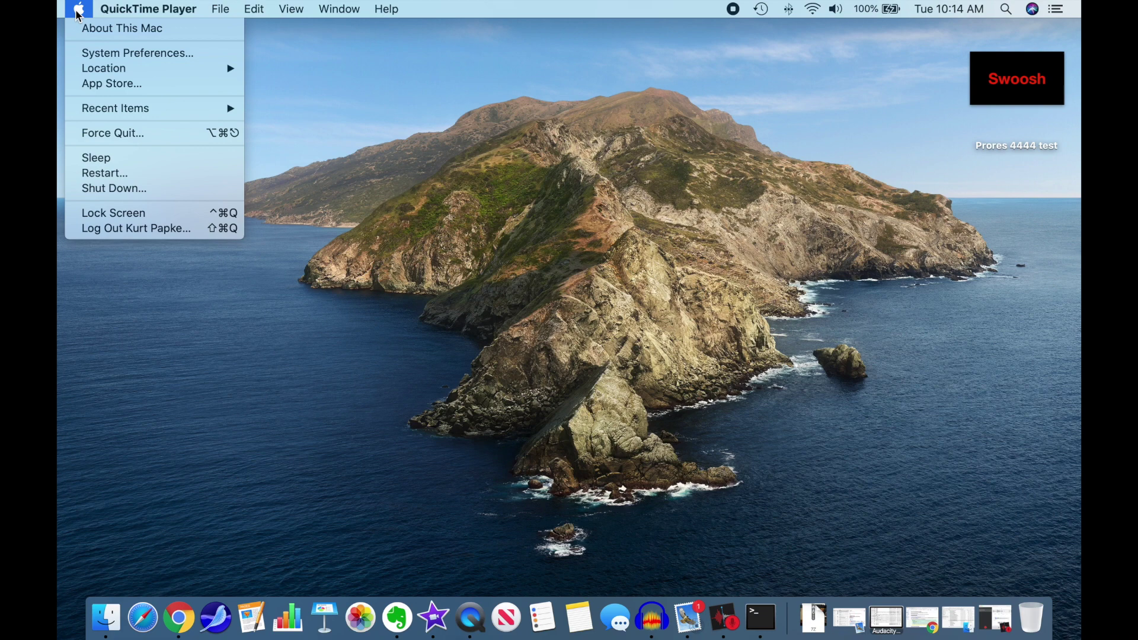
click(102, 55)
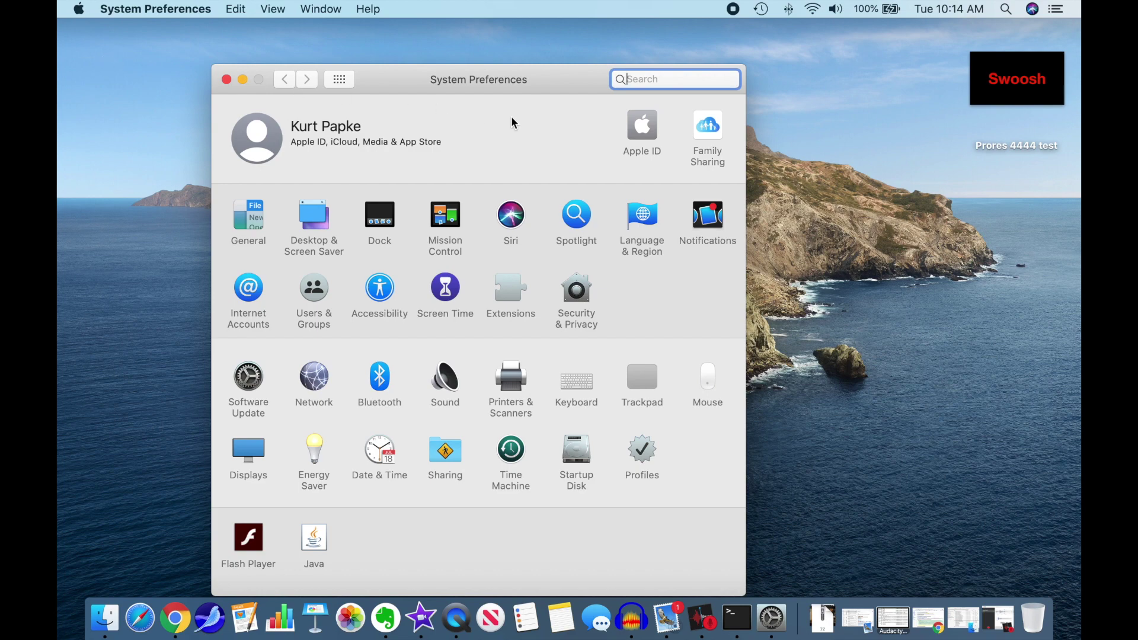
click(634, 136)
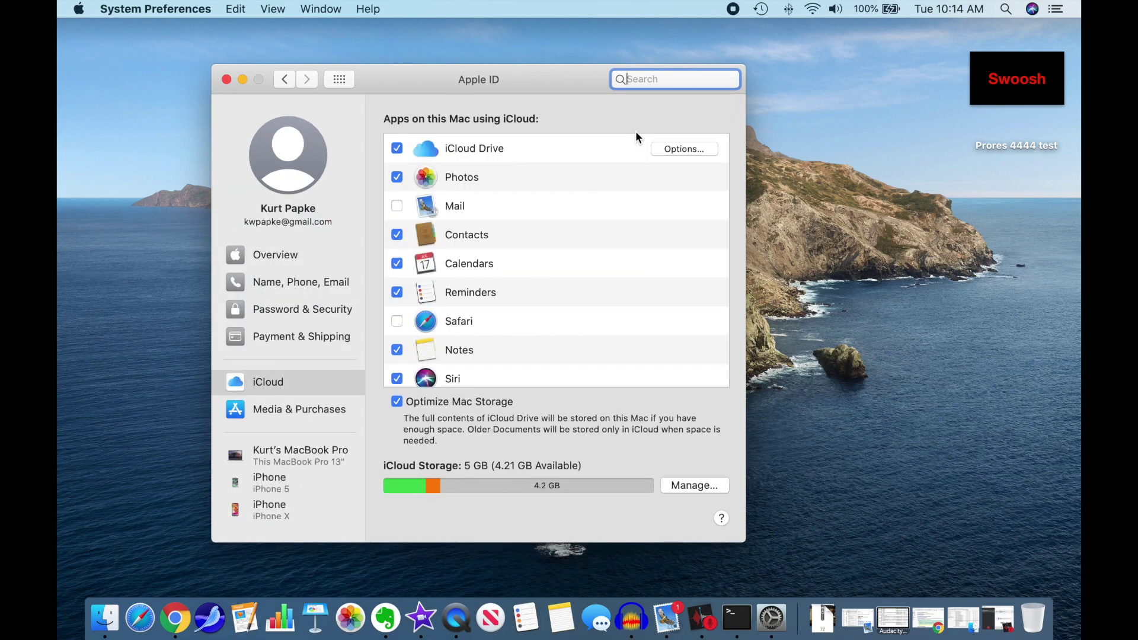
click(276, 387)
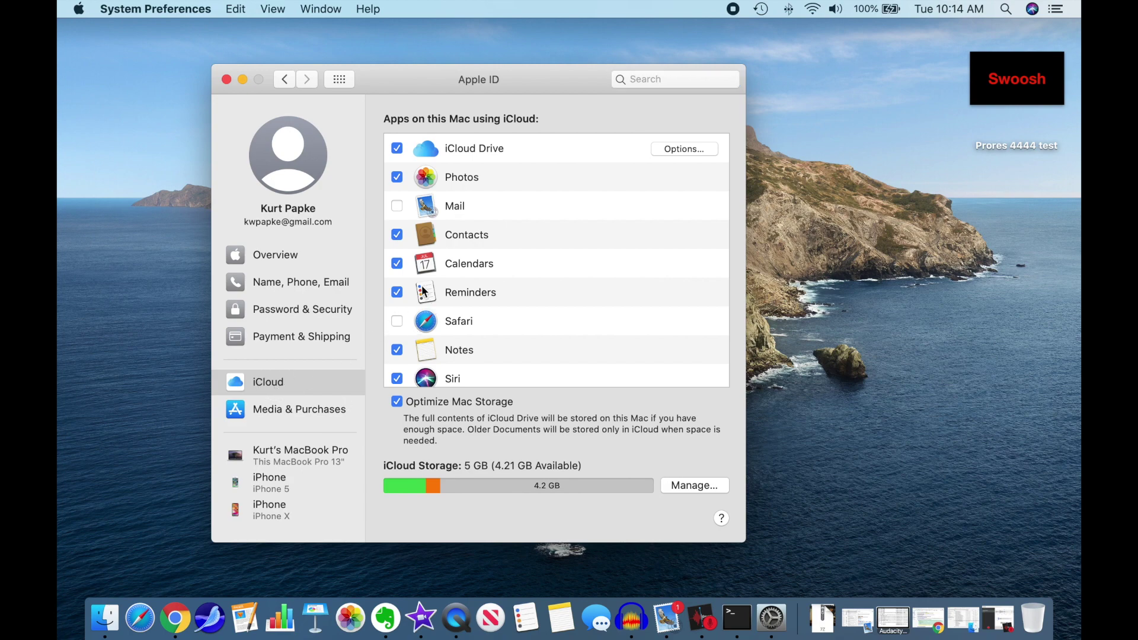
click(694, 153)
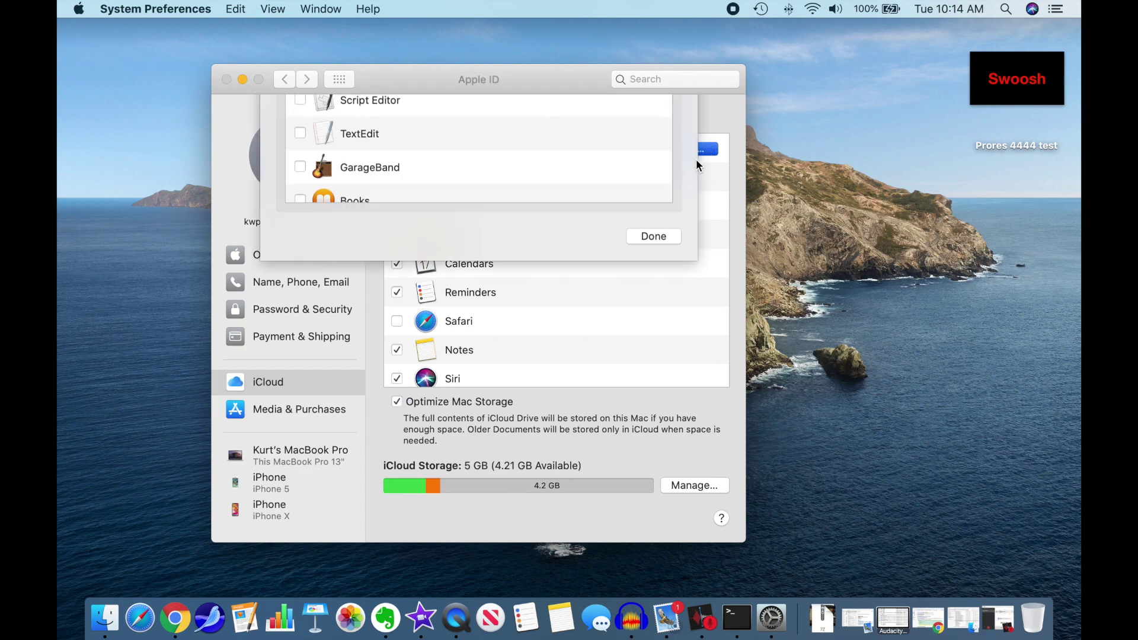
- Tick Voice Memos in the iCloud Drive apps list and close the options with Done
scroll(578, 231, down, 10)
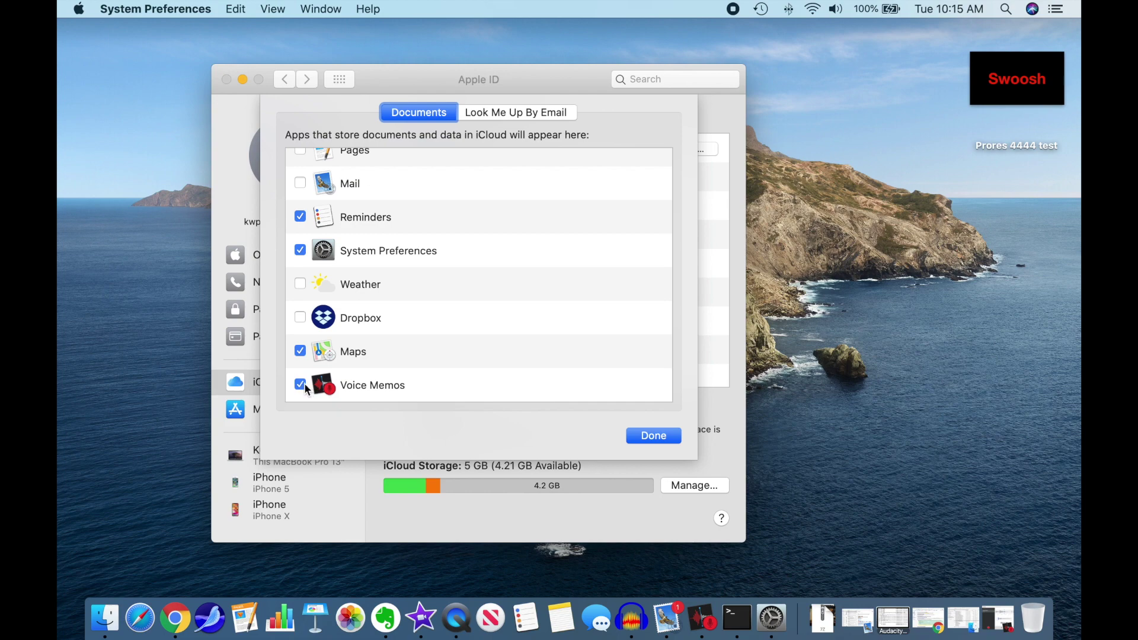
click(664, 437)
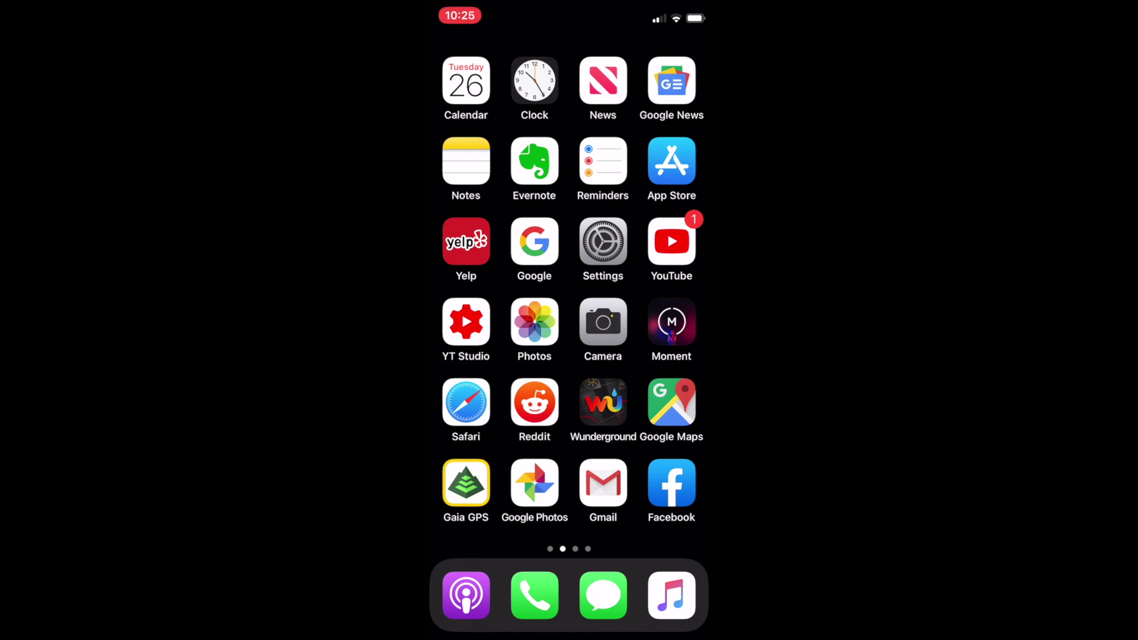
- In iPhone Settings > Apple ID > iCloud, turn the Voice Memos toggle on
click(602, 241)
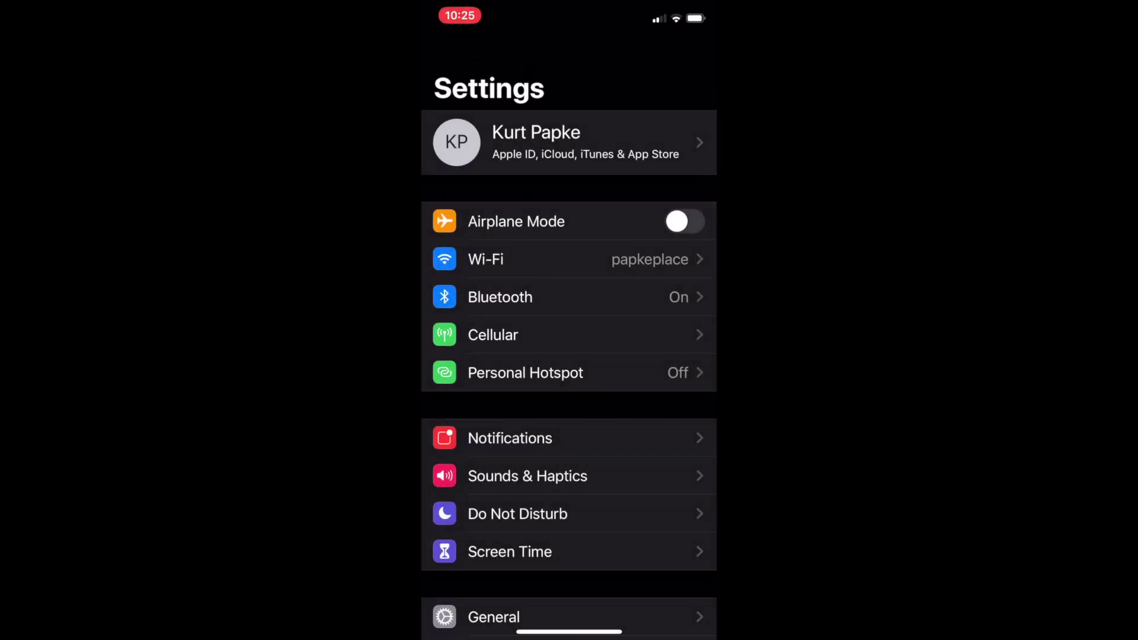
click(569, 142)
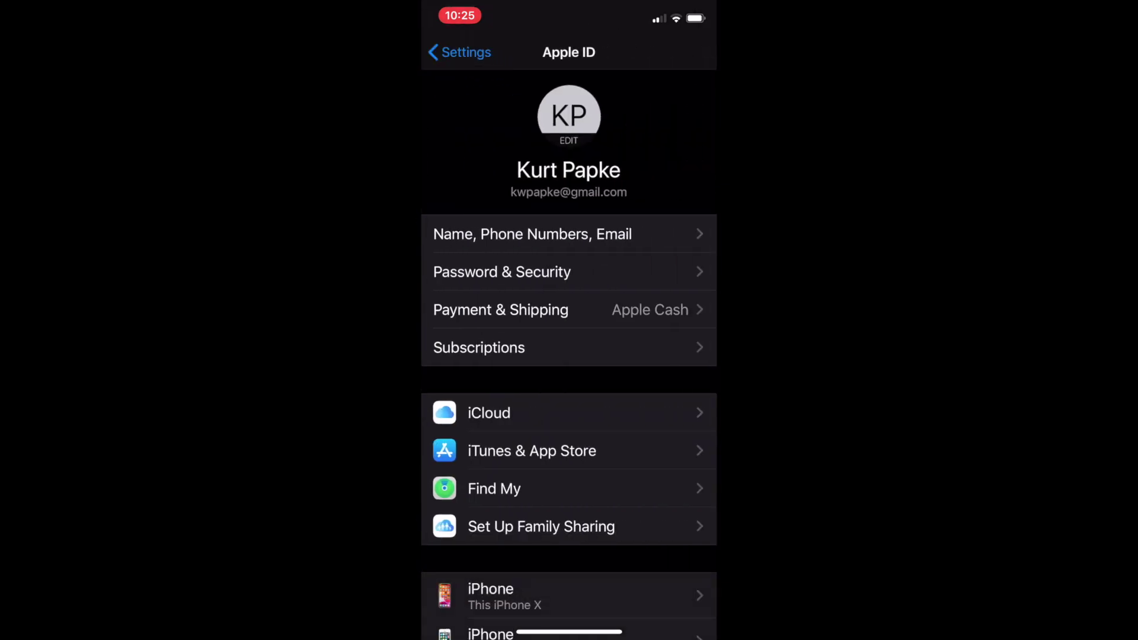
click(489, 413)
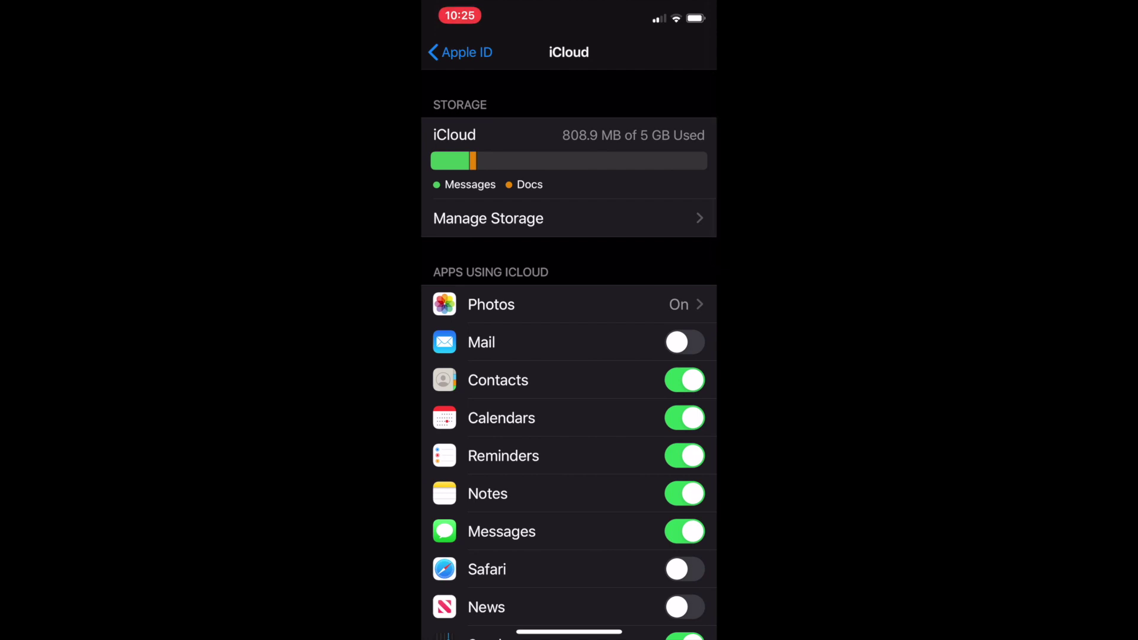
scroll(569, 355, down, 6)
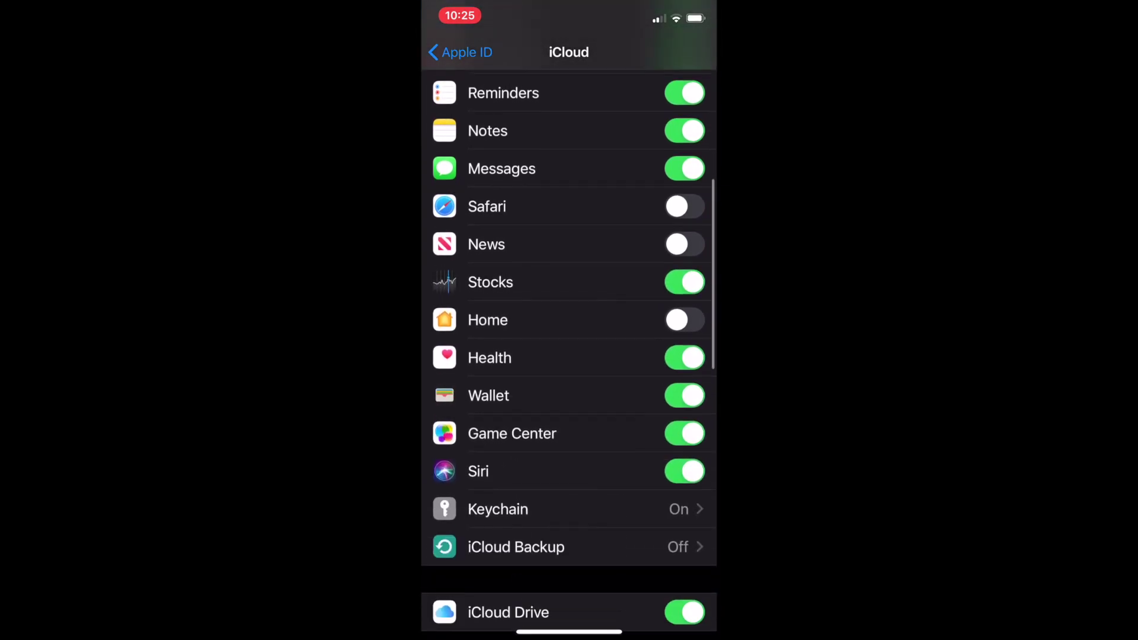
scroll(569, 356, down, 6)
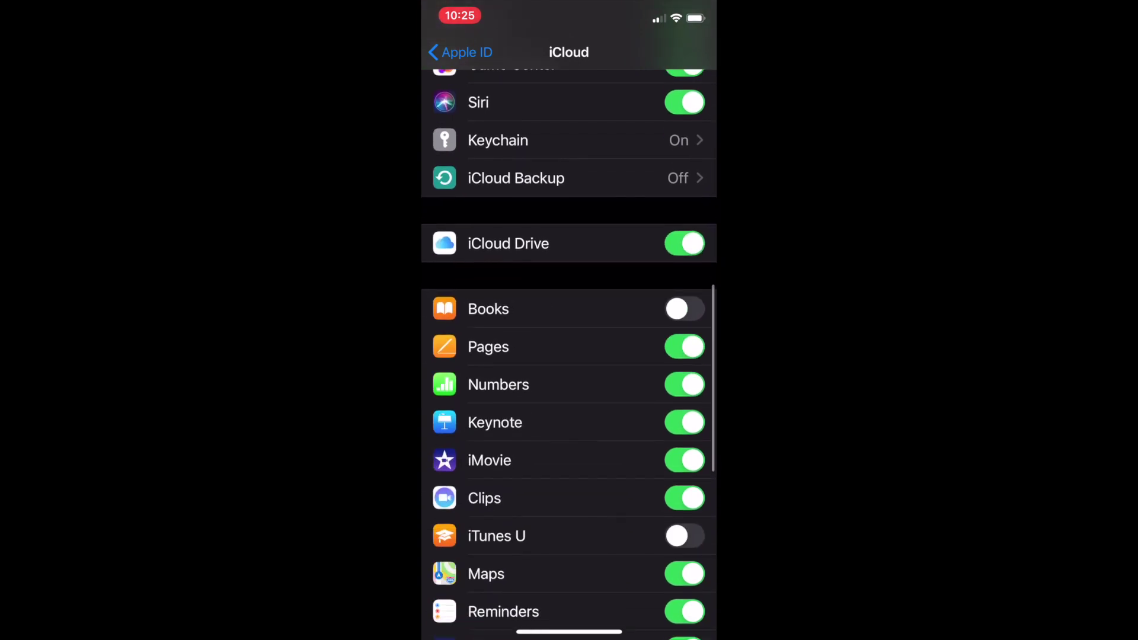
scroll(568, 356, down, 6)
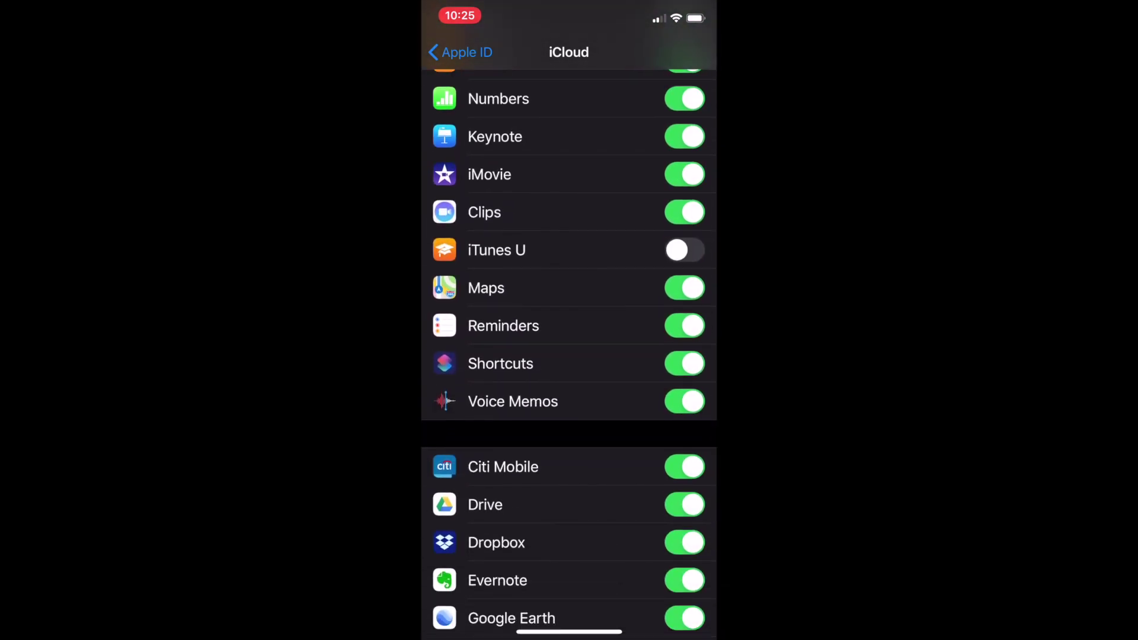
click(685, 401)
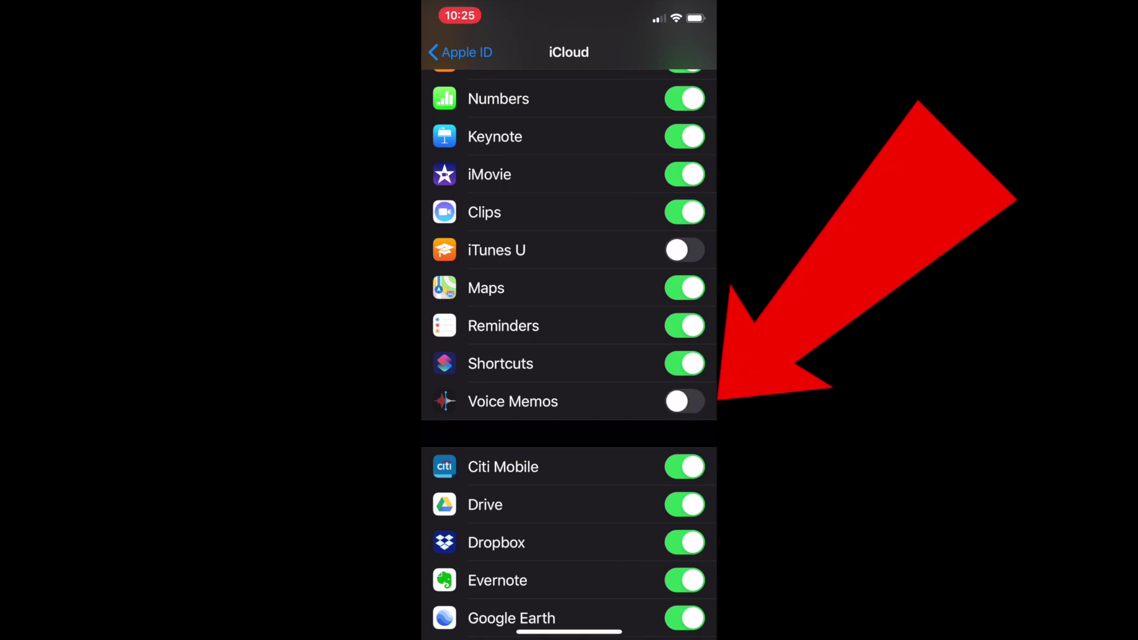
click(684, 401)
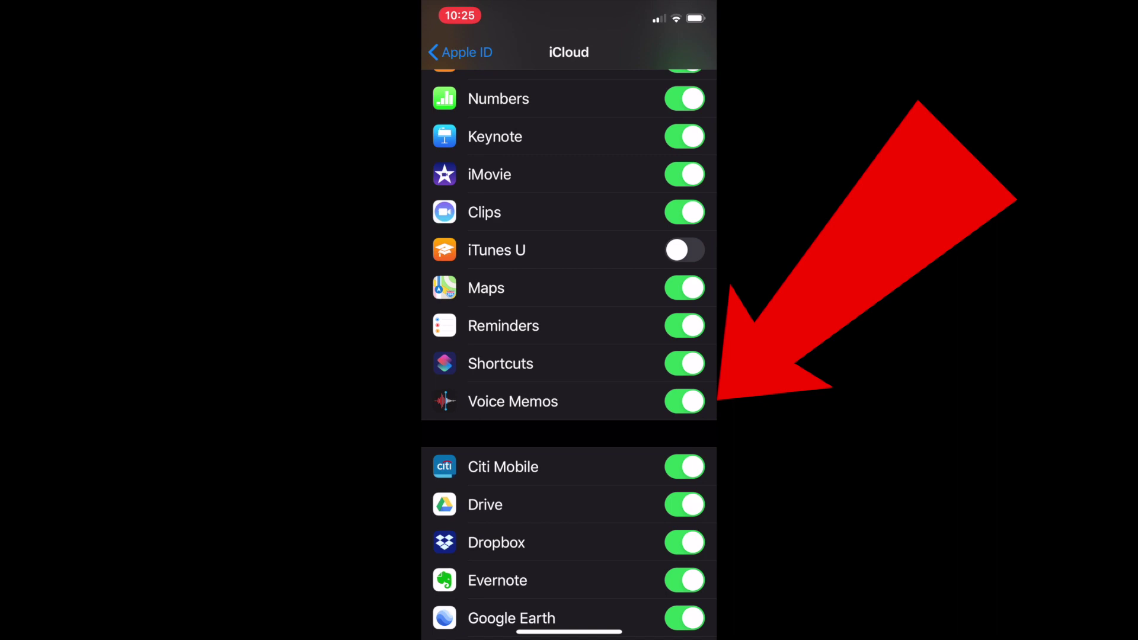
- Go back to the main Settings list and scroll down to the Voice Memos entry
scroll(569, 355, up, 15)
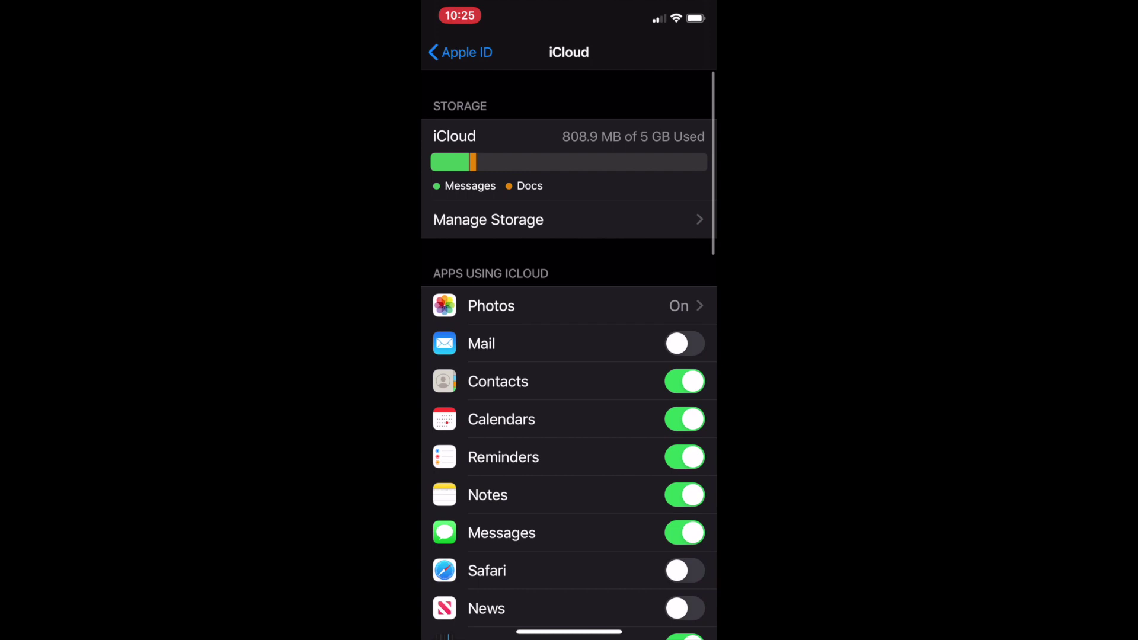
click(459, 53)
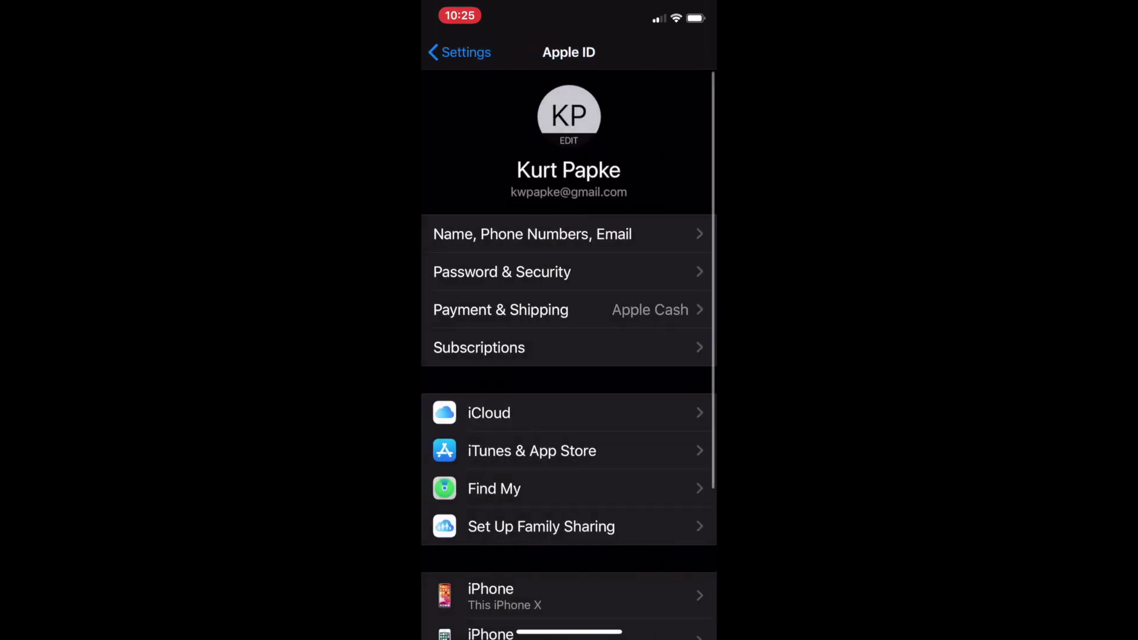
click(460, 52)
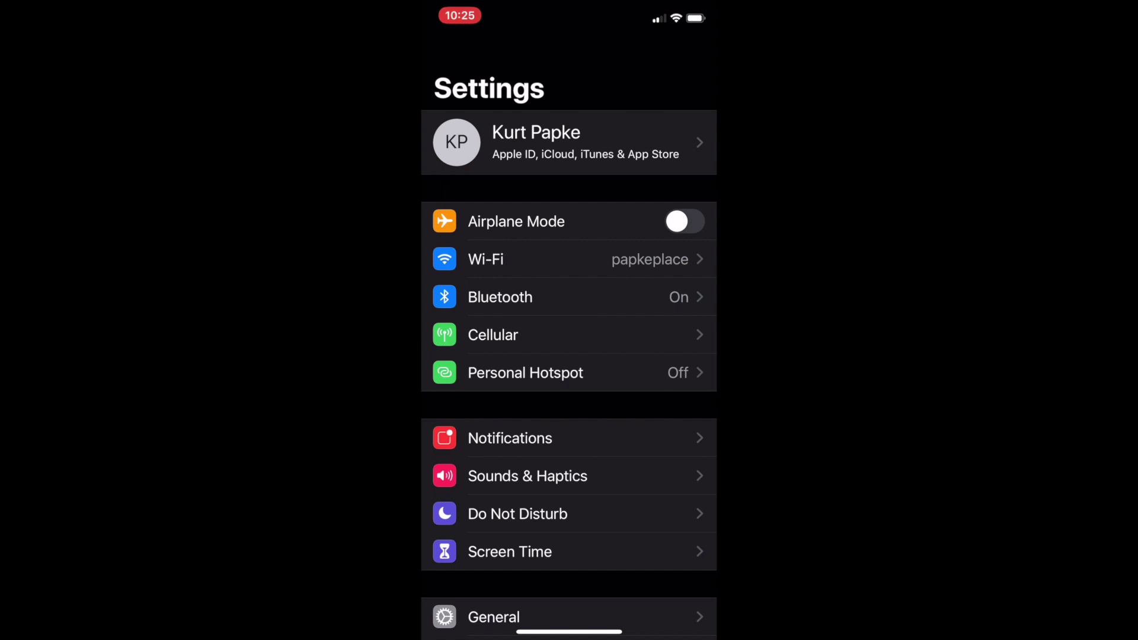
scroll(569, 356, down, 10)
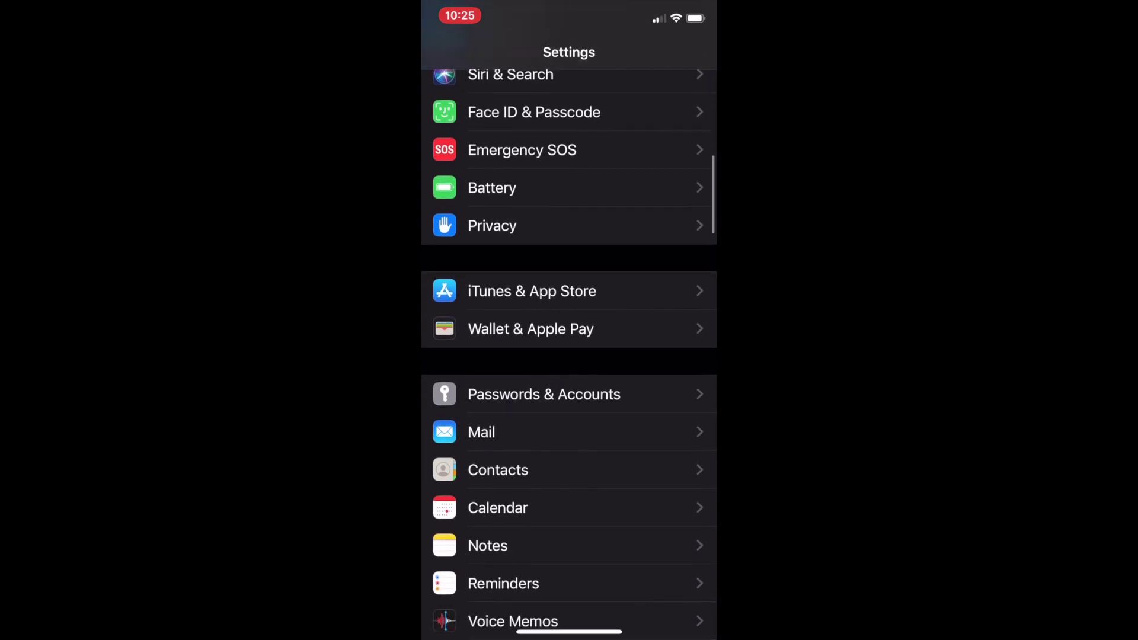
scroll(569, 356, up, 2)
scroll(569, 355, down, 10)
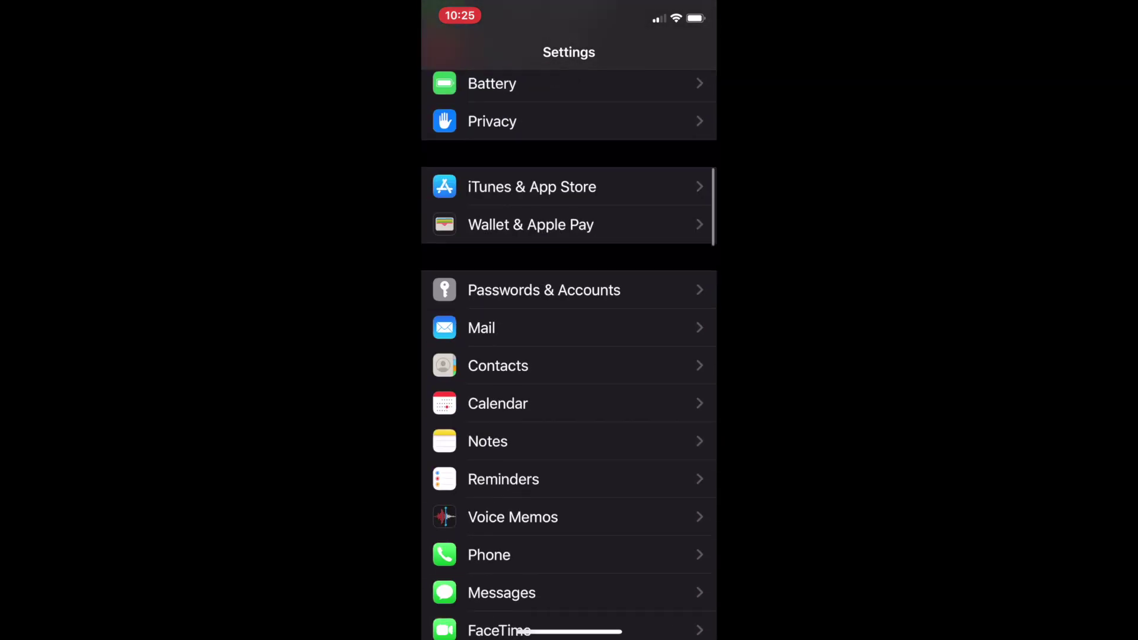
- On the Voice Memos settings page, turn Location-based Naming on, then back off
click(513, 231)
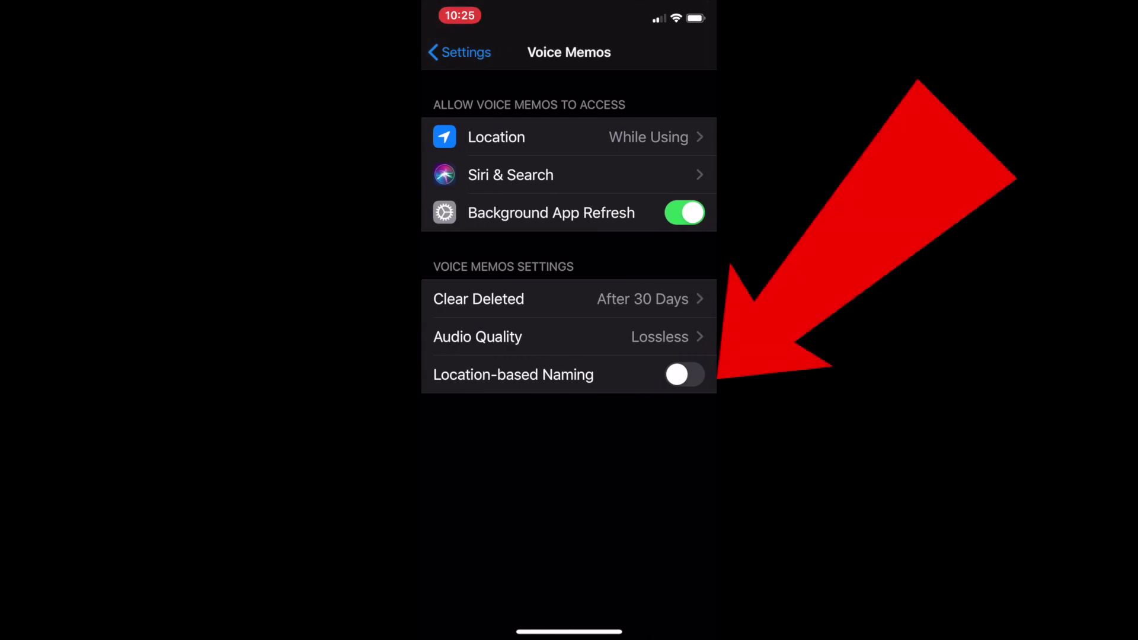
click(684, 375)
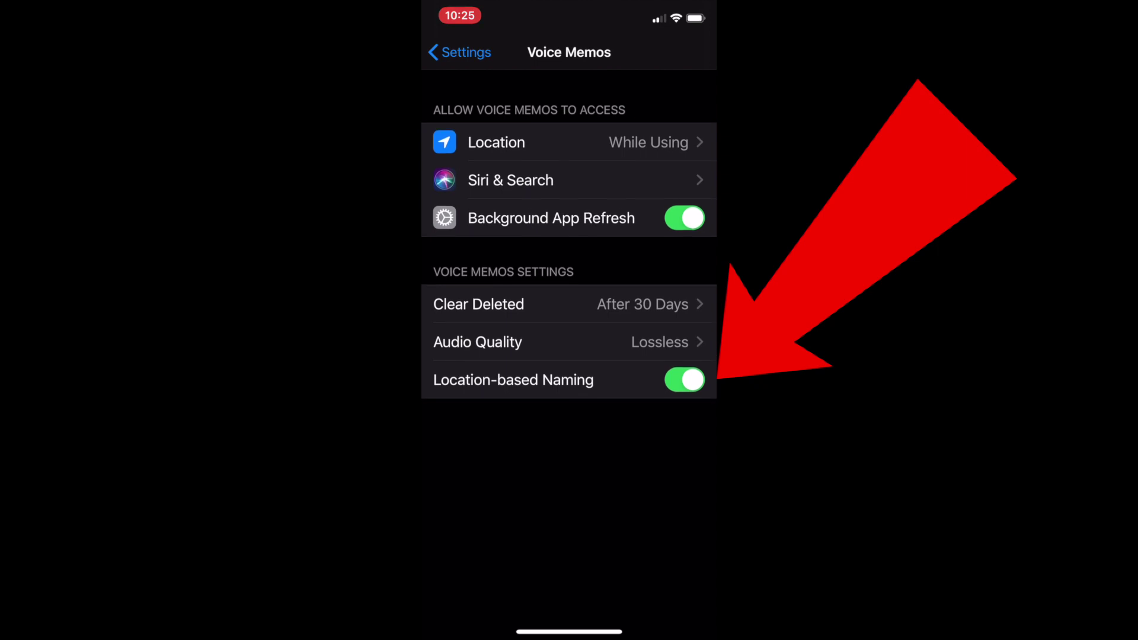
click(685, 381)
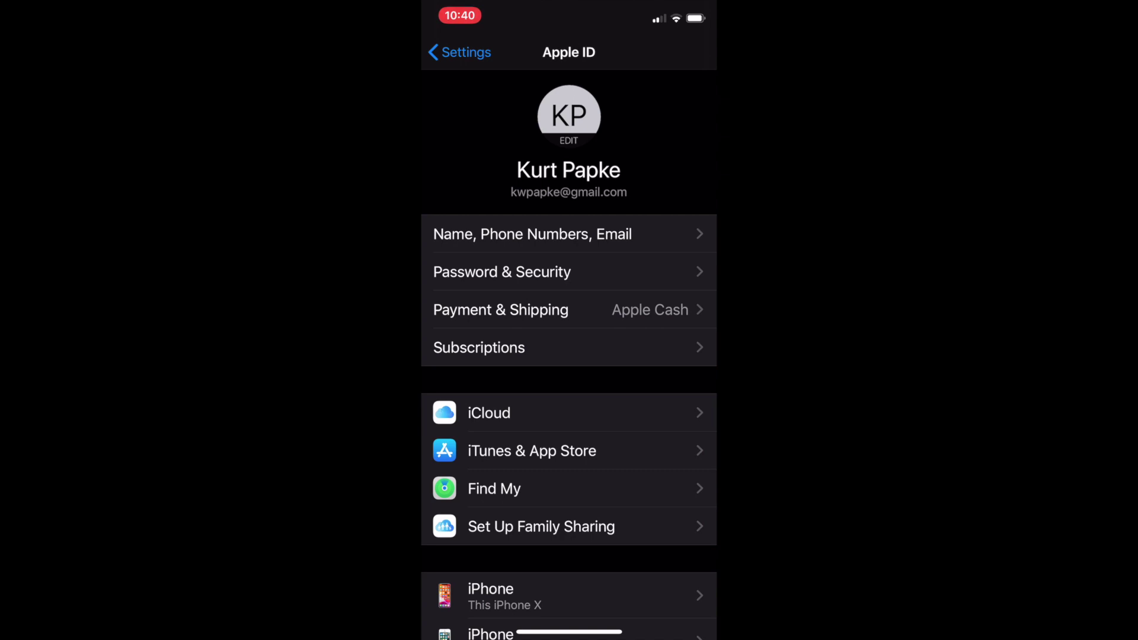
- Open iCloud from the Apple ID screen to see the apps using iCloud
click(489, 413)
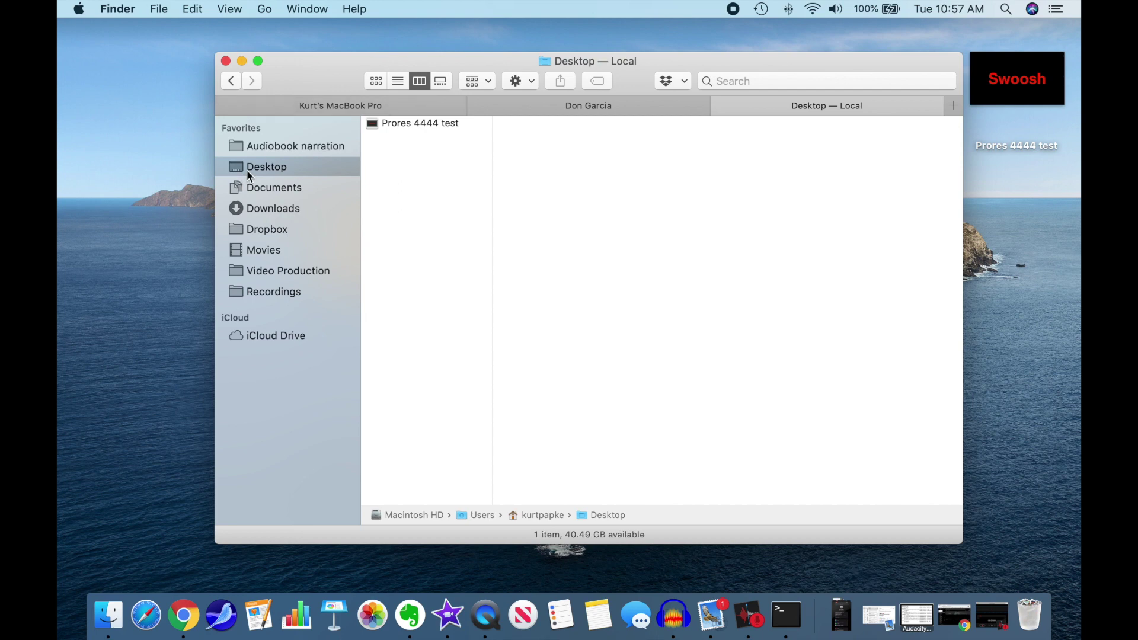
- Browse Home > Library > Application Support > com.apple.voicememos > Recordings and show it as a list
click(270, 10)
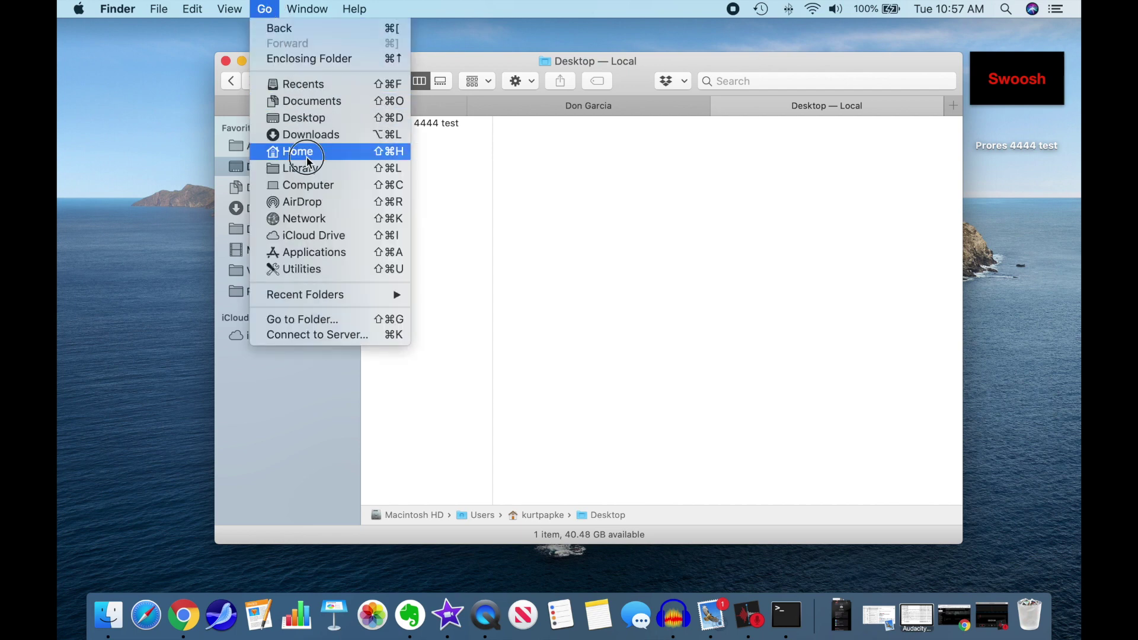
key(Escape)
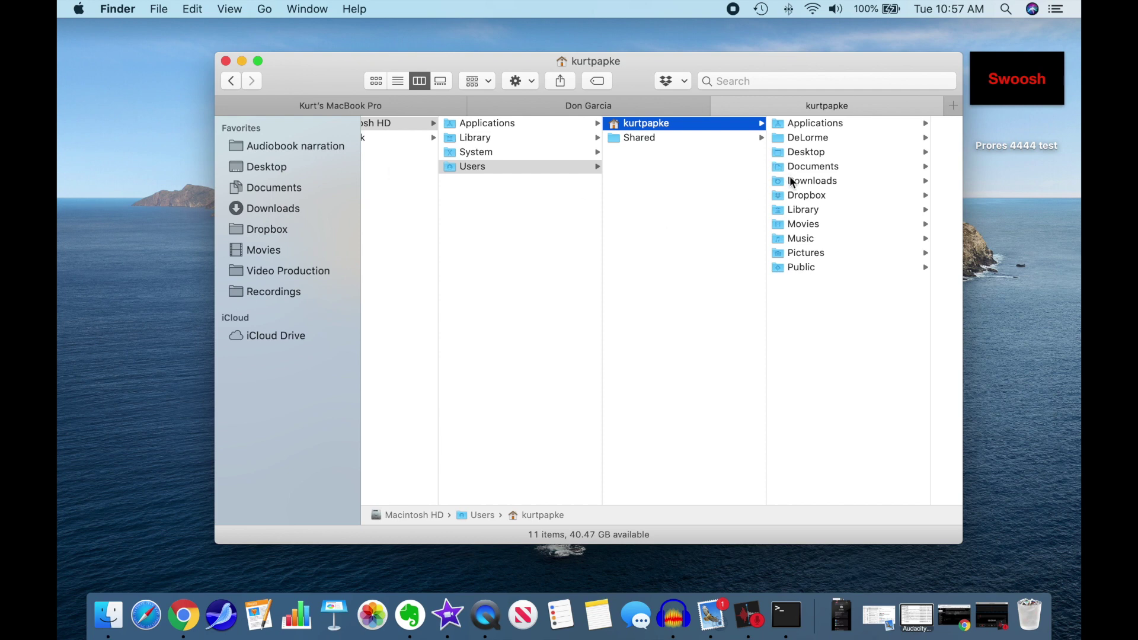
click(795, 211)
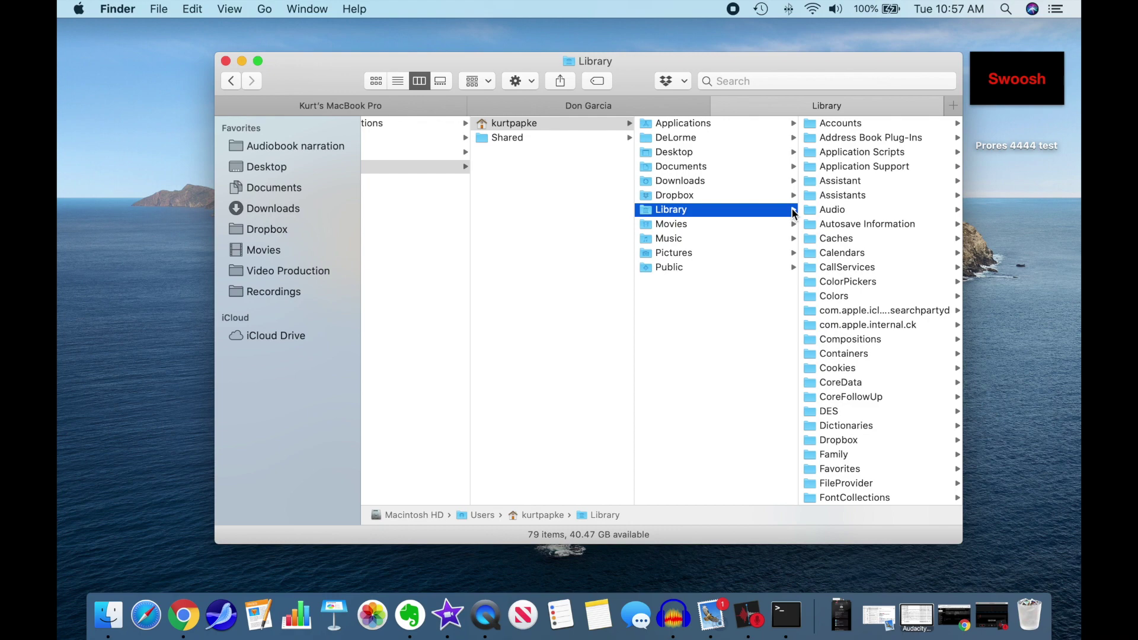
click(862, 168)
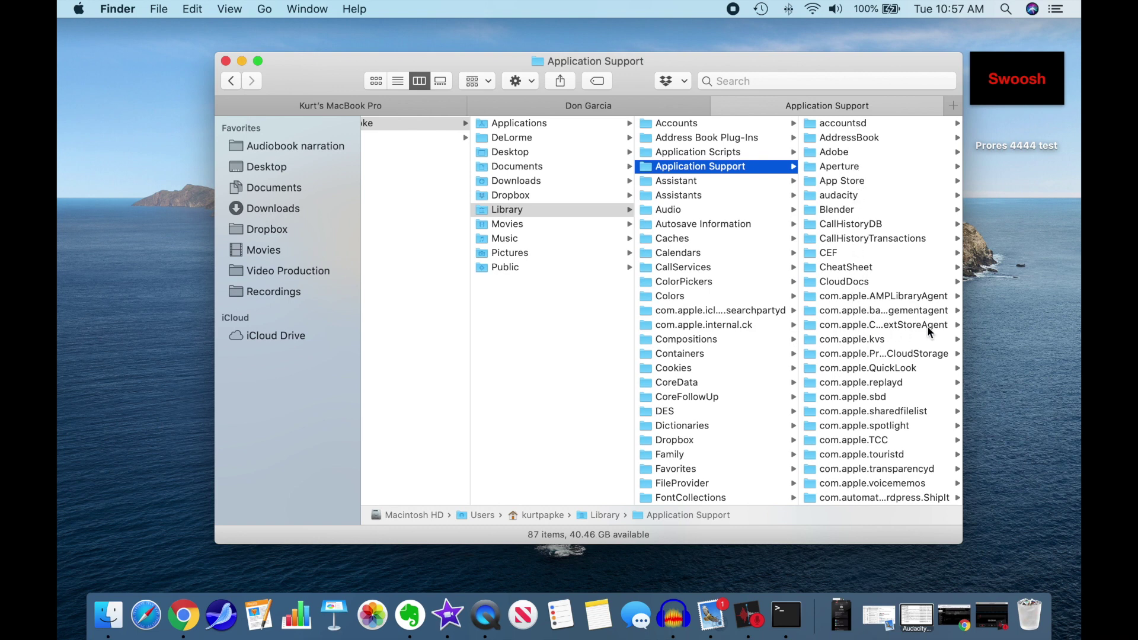
drag(960, 330, 1044, 330)
scroll(959, 337, down, 5)
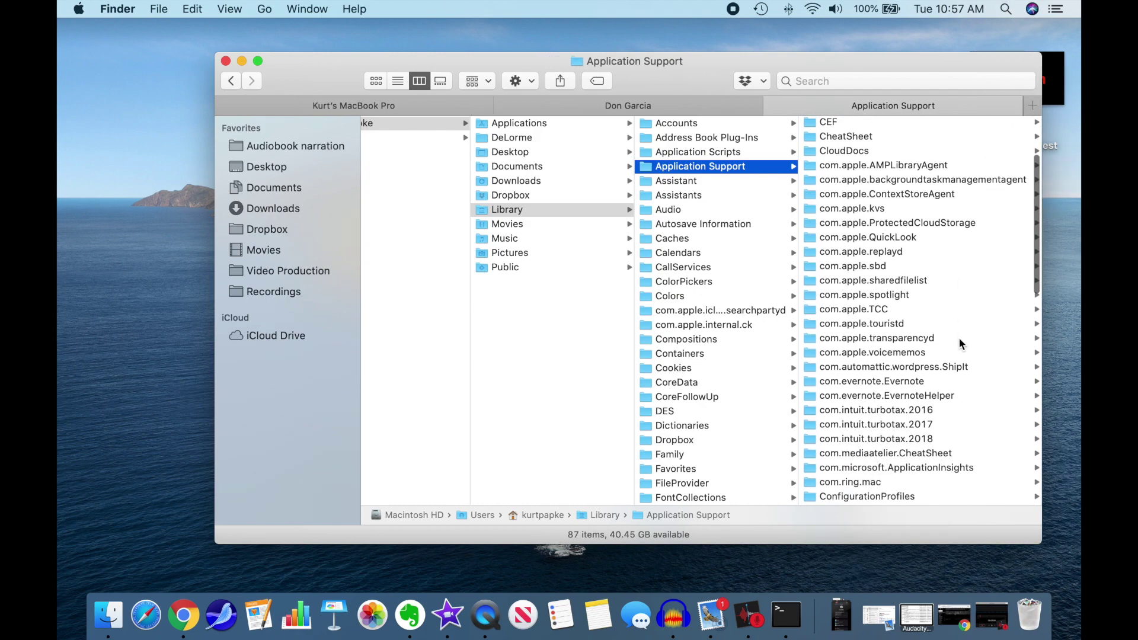
click(909, 345)
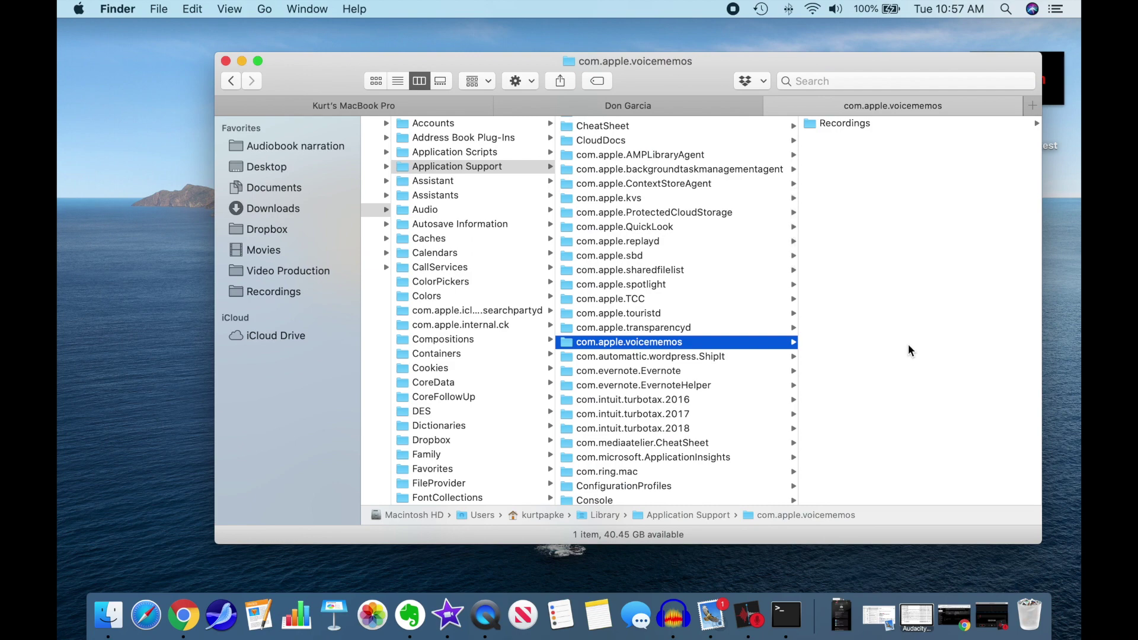
click(837, 122)
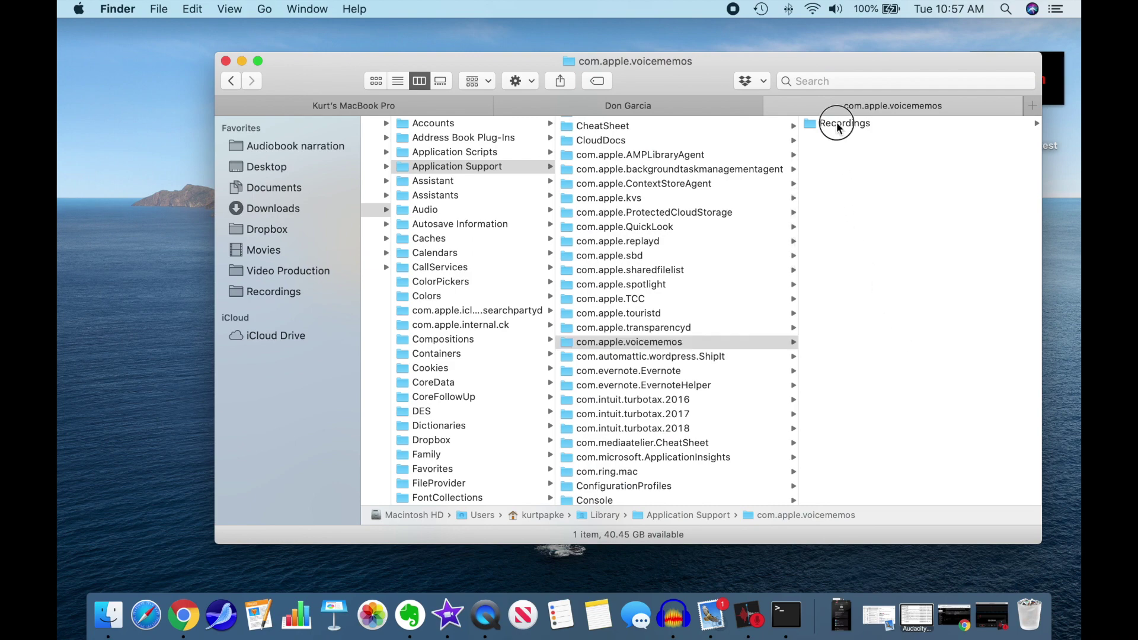
key(super+2)
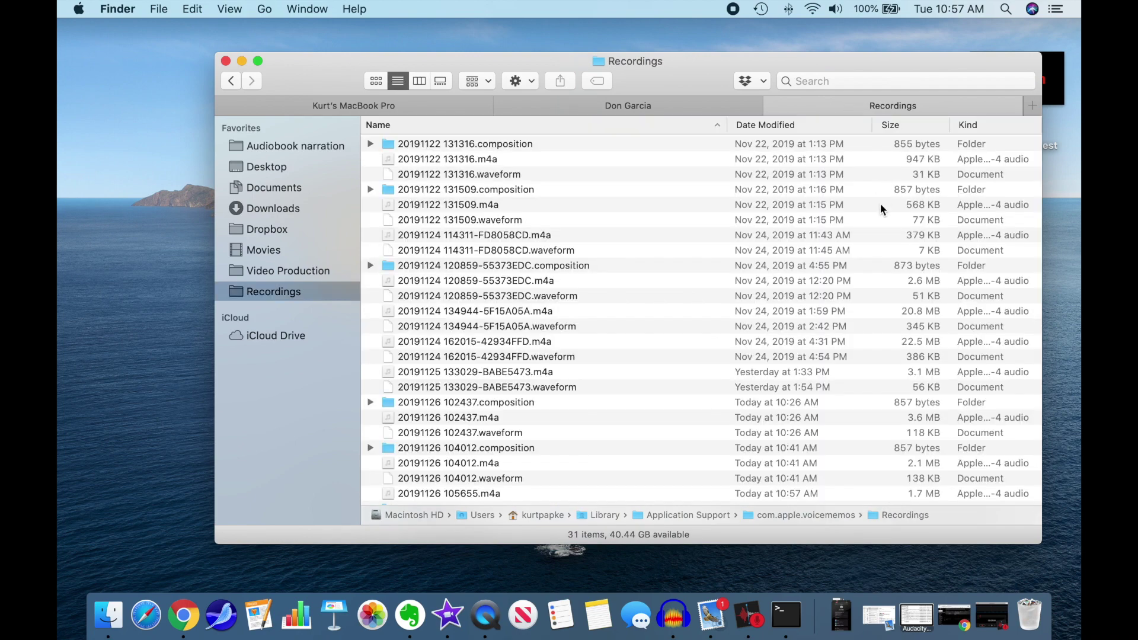
scroll(513, 236, down, 5)
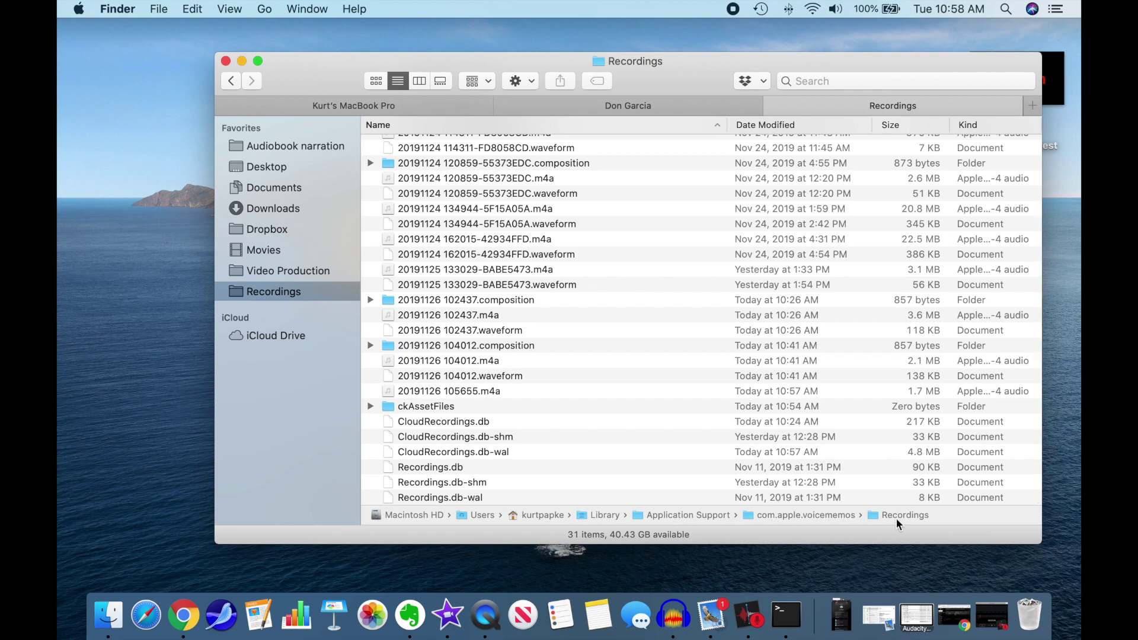
click(425, 390)
click(424, 345)
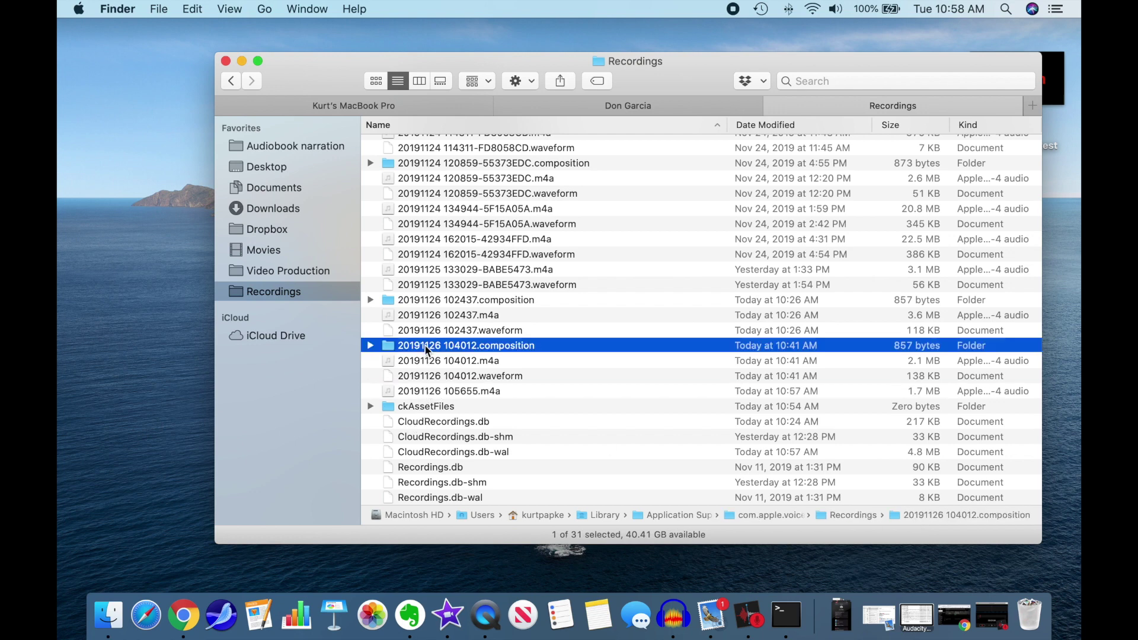
click(423, 285)
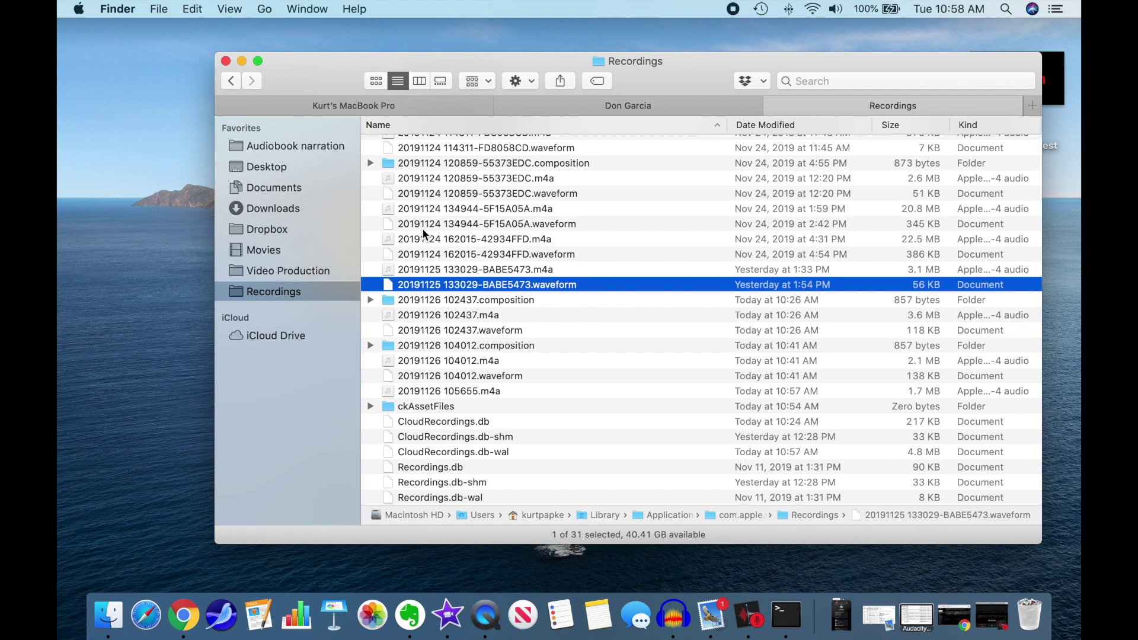